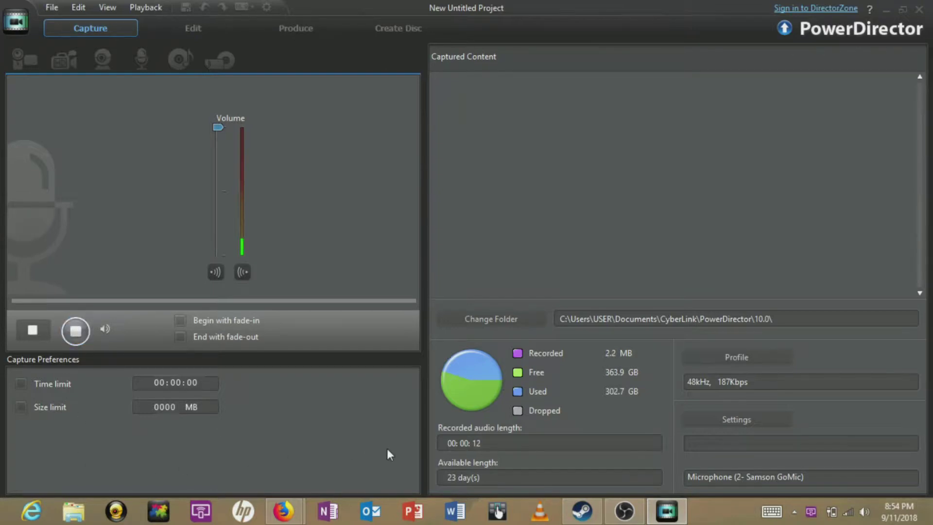
Launch Adobe PageMaker 7.0 by searching 'pagemaker' on the Windows 8 Start screen
left_click(1, 519)
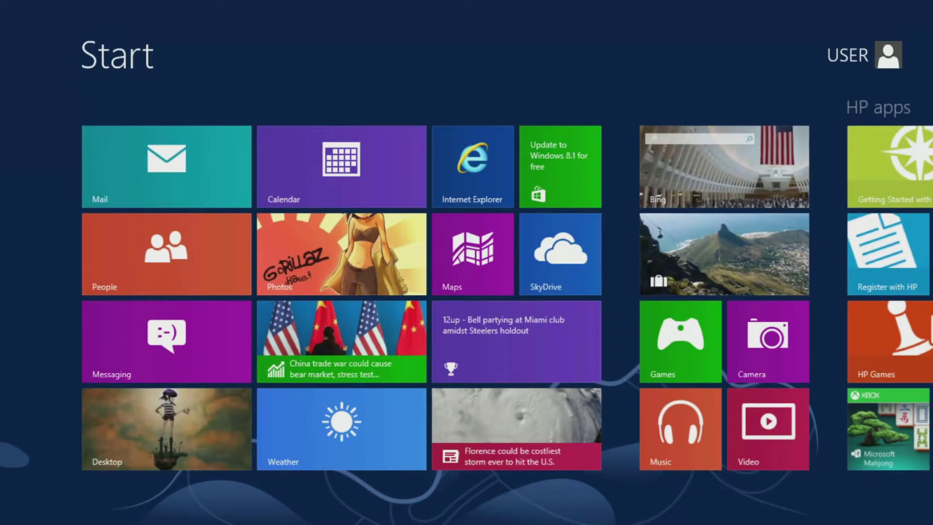
type("p")
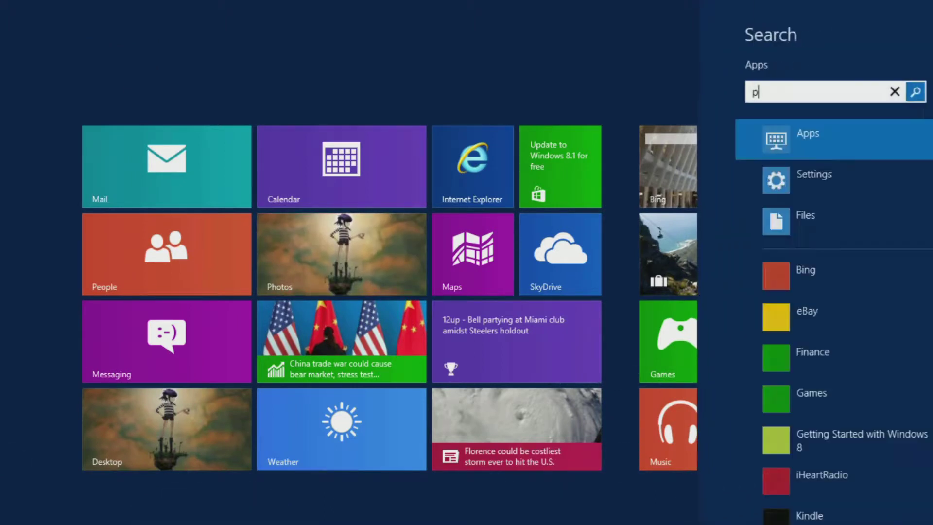
type("agemaker")
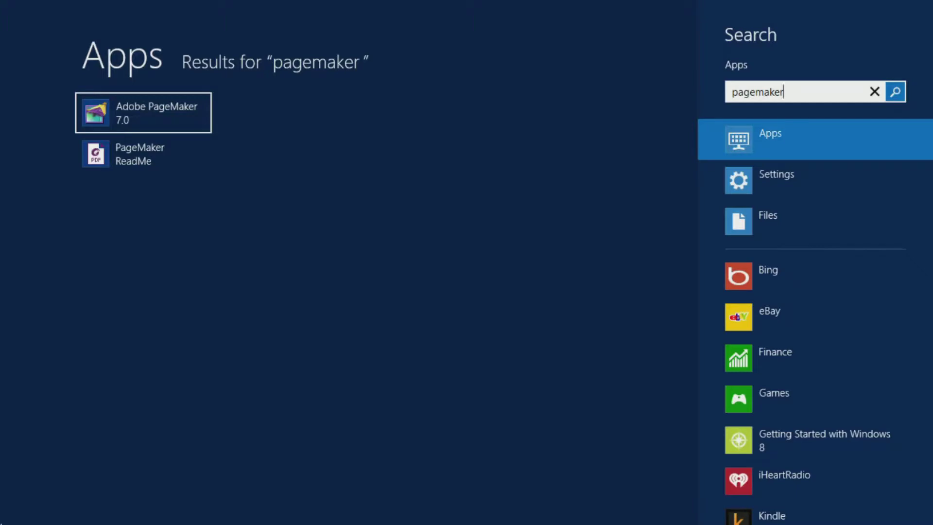
left_click(164, 111)
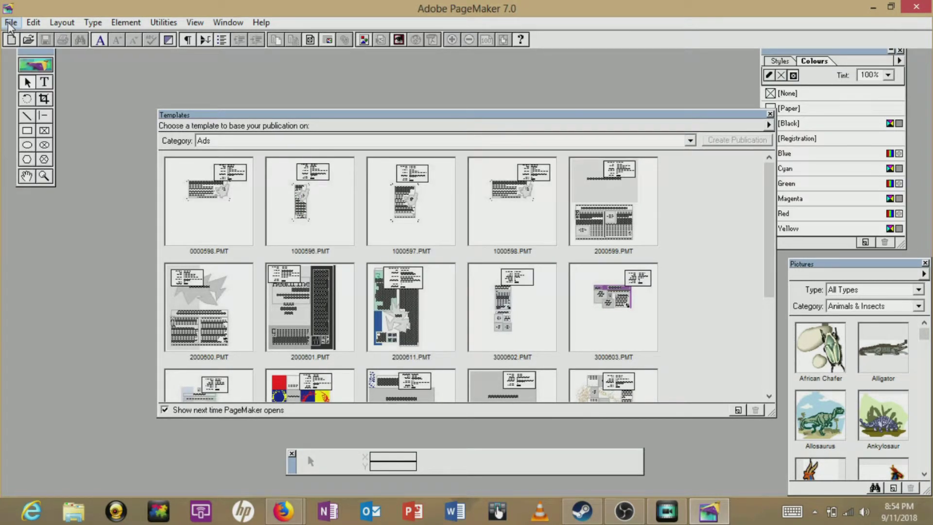
Open Week 03 classwork 02.pmd from File > Recent Publications
left_click(10, 23)
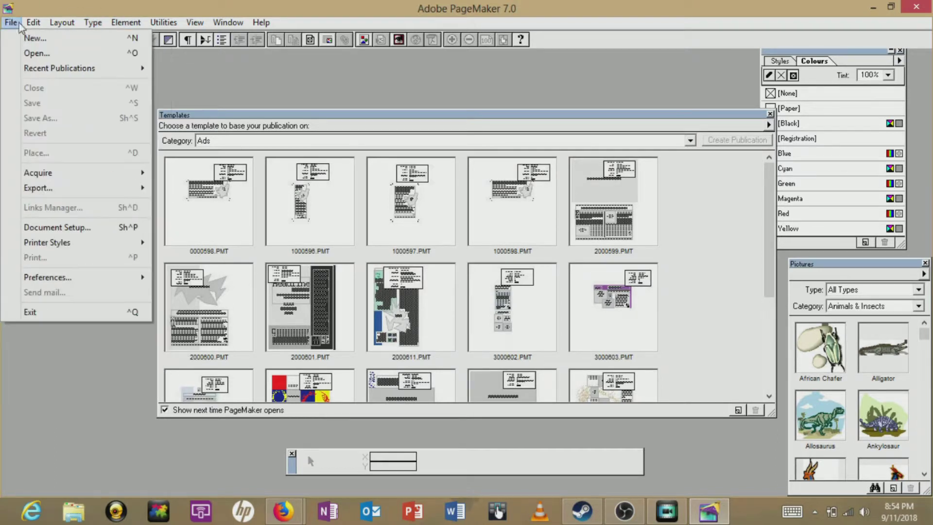
mouse_move(34, 30)
mouse_move(40, 72)
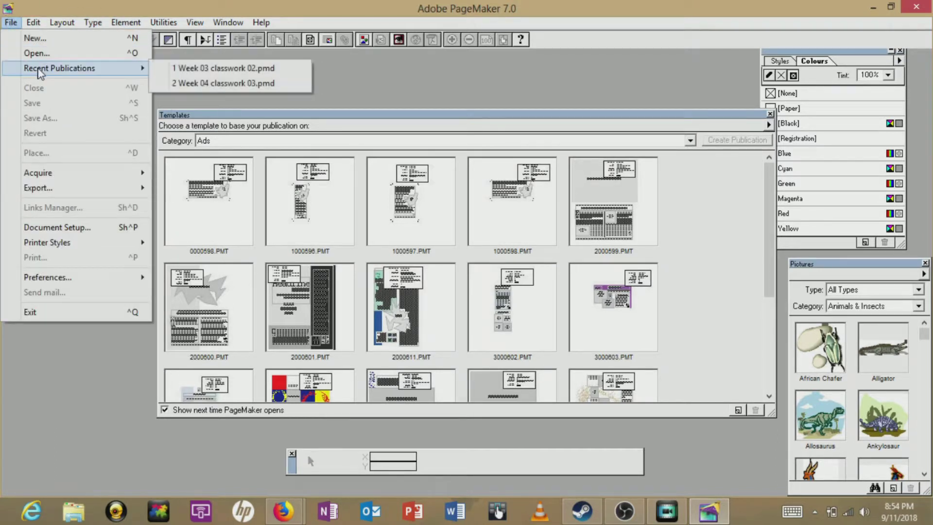
left_click(226, 73)
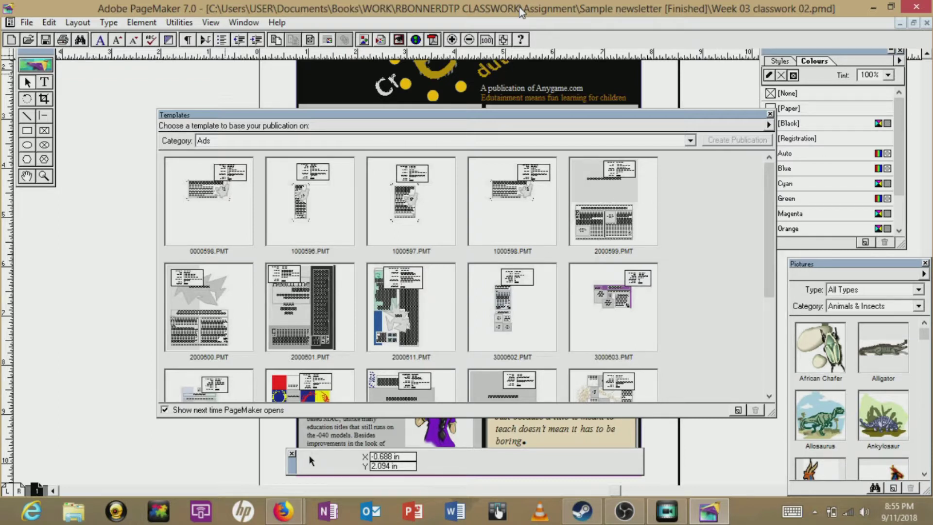
Close the Templates palette and bring the Online2PDF page in Firefox to the front
left_click(770, 114)
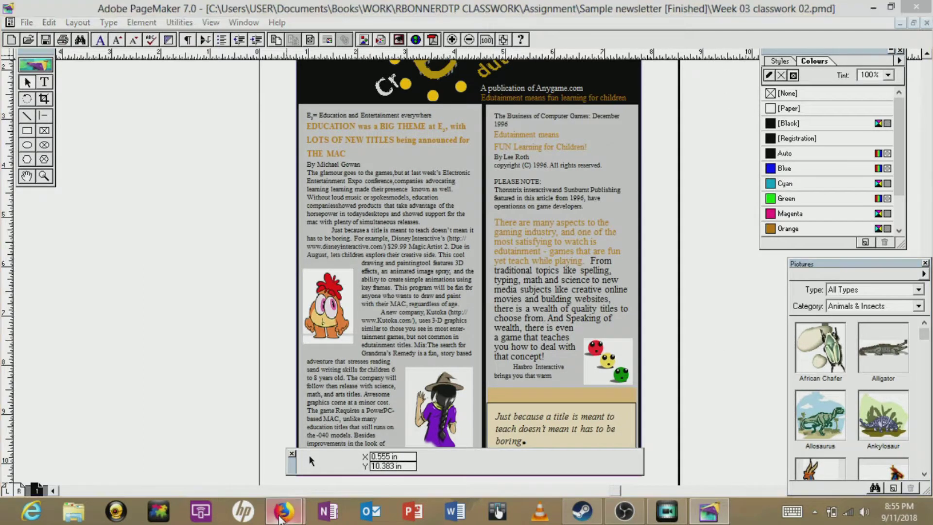
mouse_move(282, 510)
left_click(213, 445)
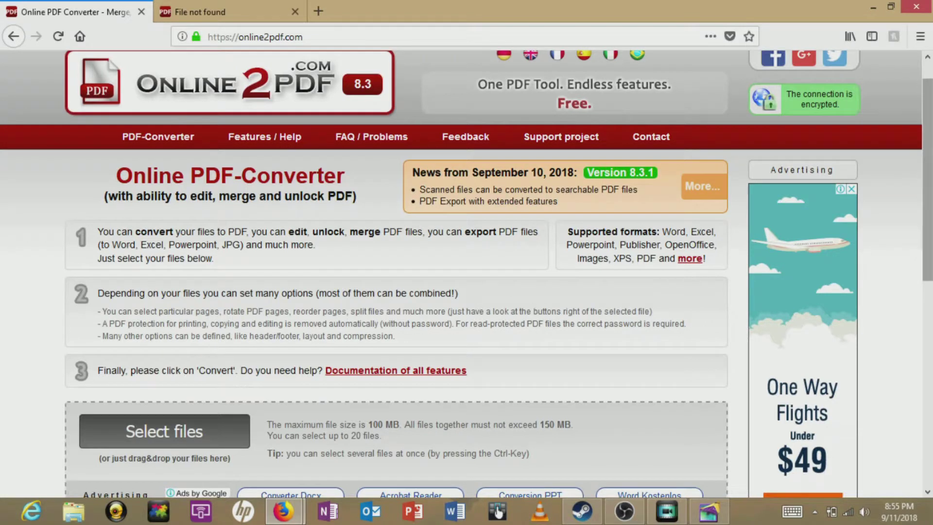
Scroll through the Online2PDF page to review its upload and Convert sections
key("Down")
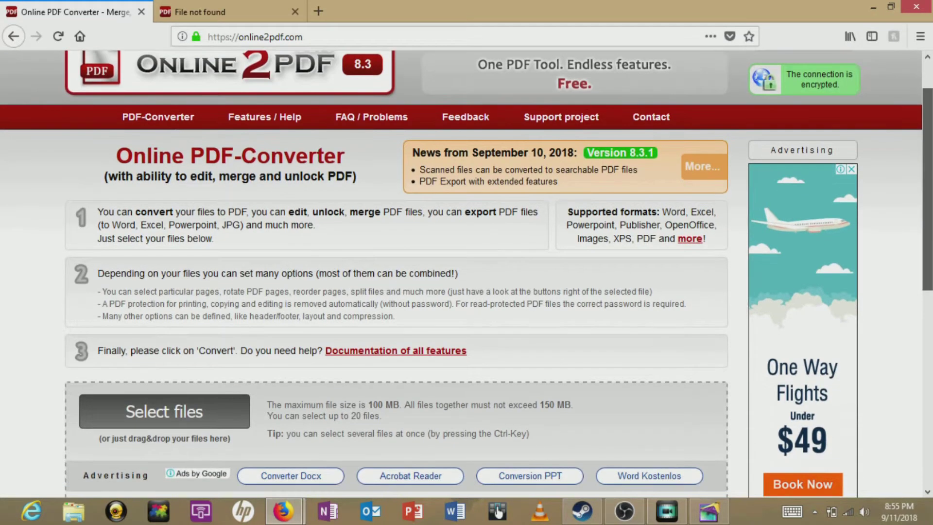
mouse_move(930, 168)
left_mouse_down()
mouse_move(930, 240)
mouse_move(930, 170)
left_mouse_up()
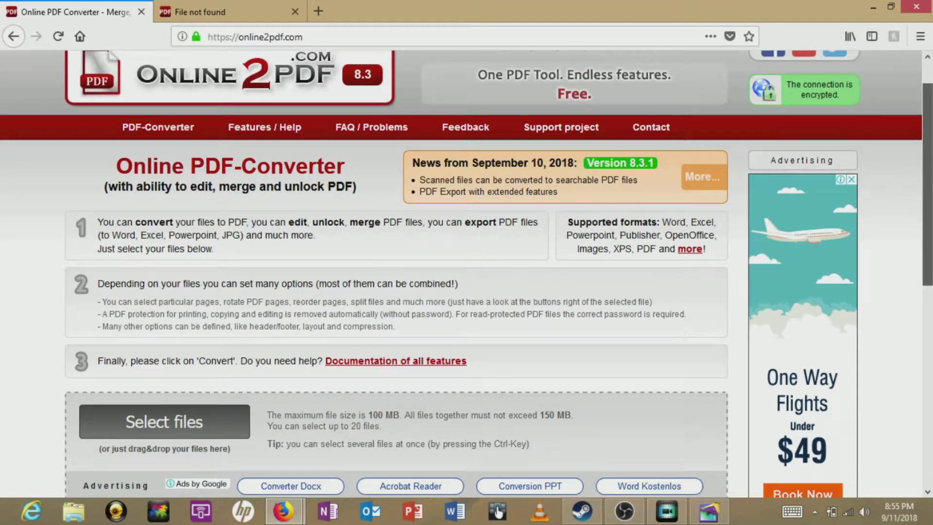
left_click_drag(929, 170, 930, 291)
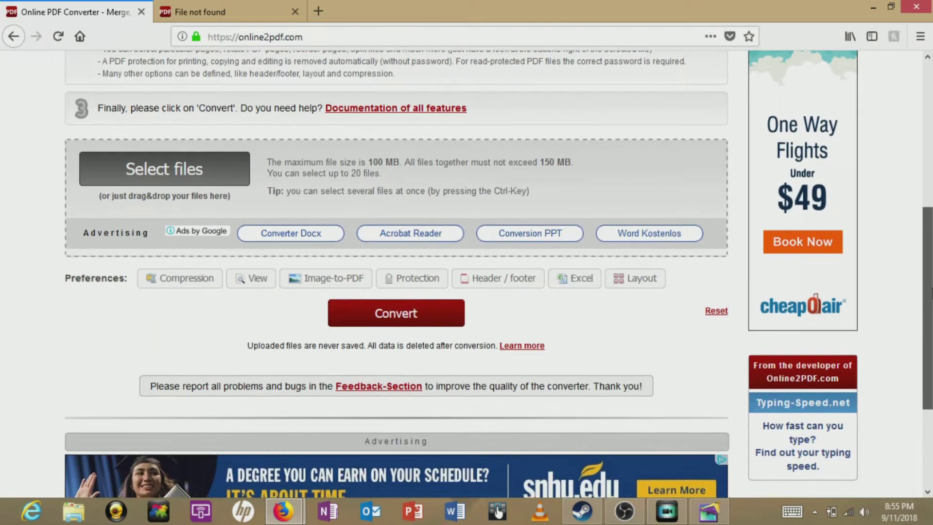
scroll(918, 208, "up", 3)
scroll(919, 209, "up", 1)
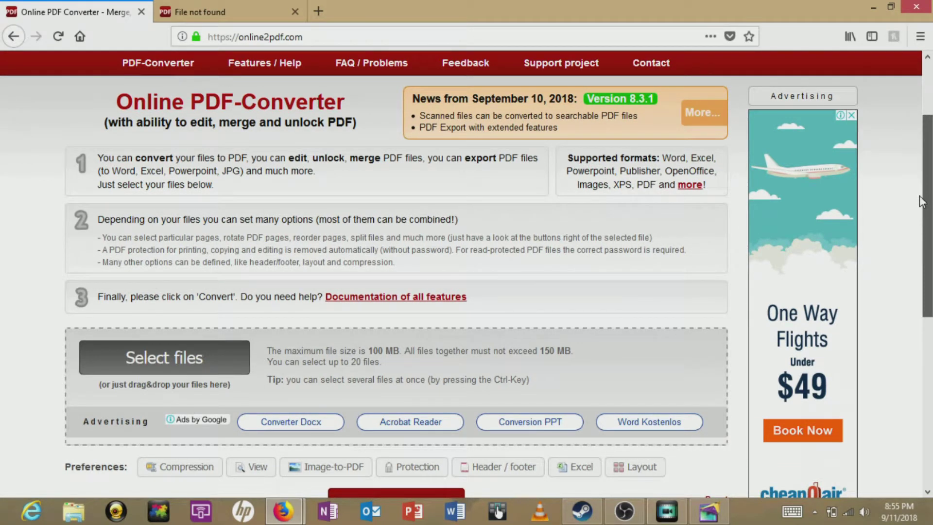
scroll(920, 195, "down", 3)
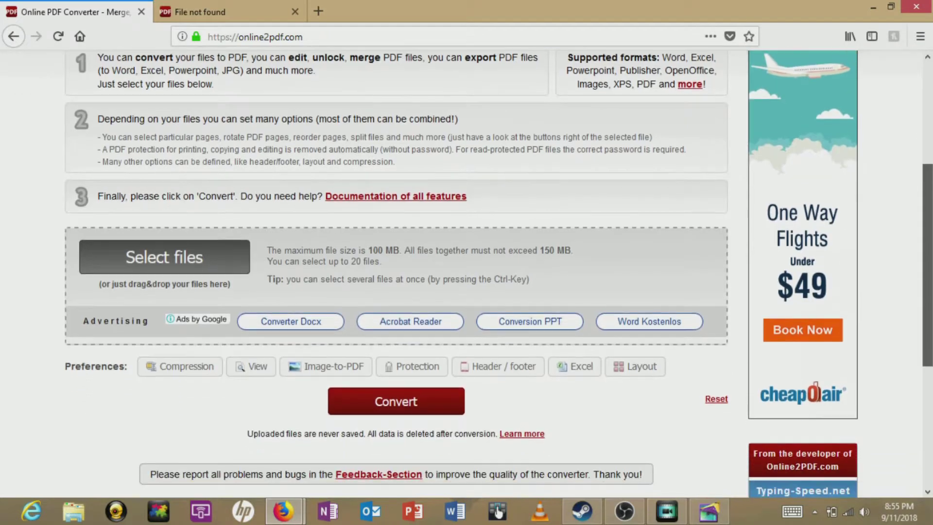
Cancel the Select files upload dialog and return to the PageMaker newsletter
left_click(173, 253)
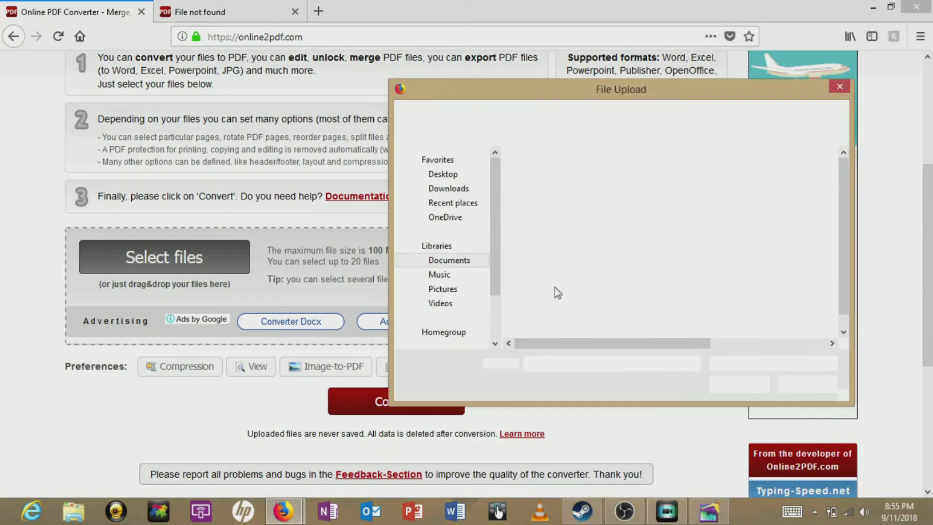
left_click(807, 384)
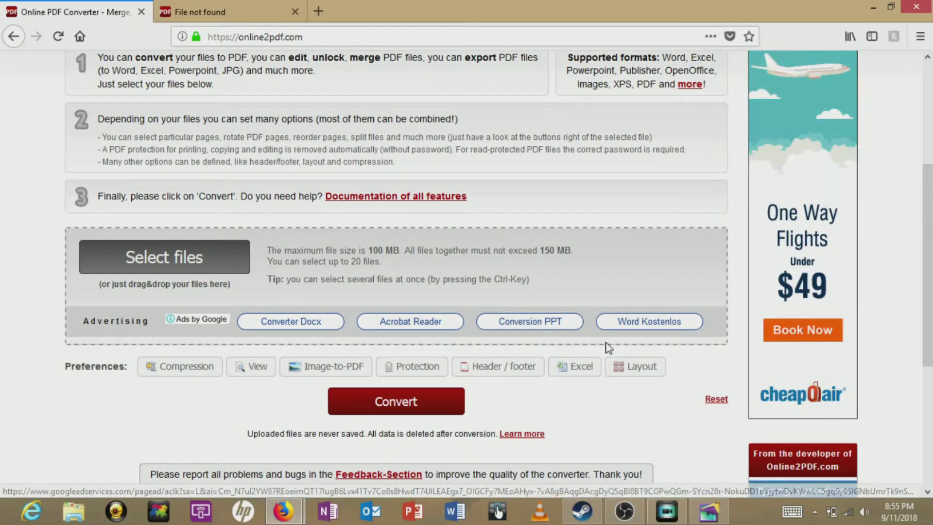
left_click(701, 519)
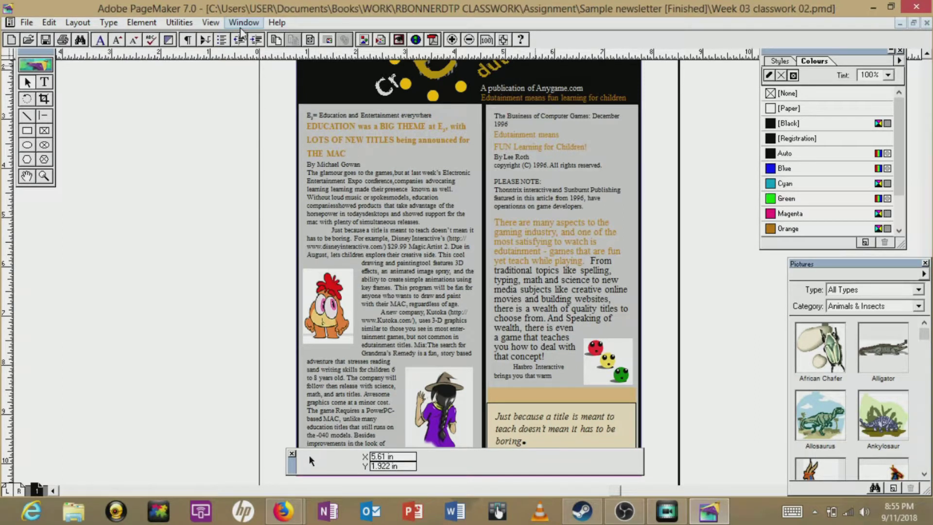
Print the newsletter with Microsoft XPS Document Writer, saving it as 'file' on the Desktop
key("ctrl+p")
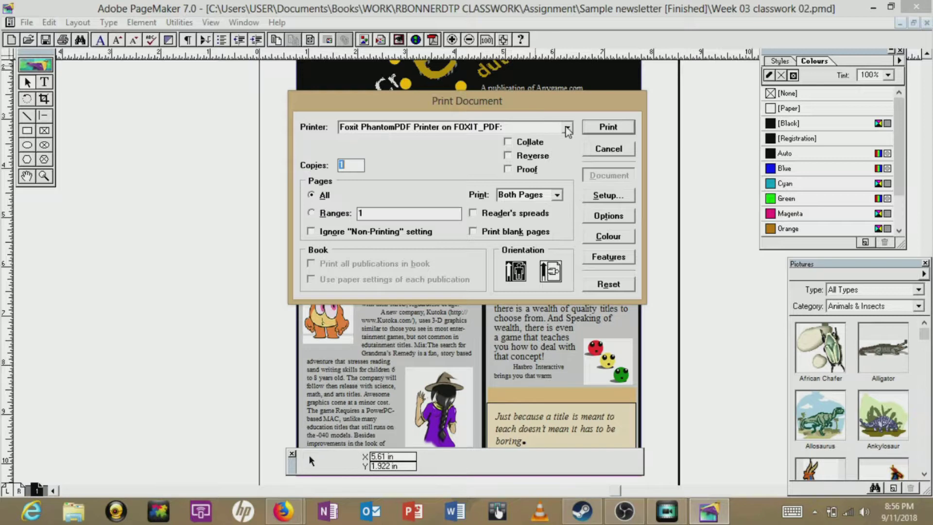
left_click(567, 128)
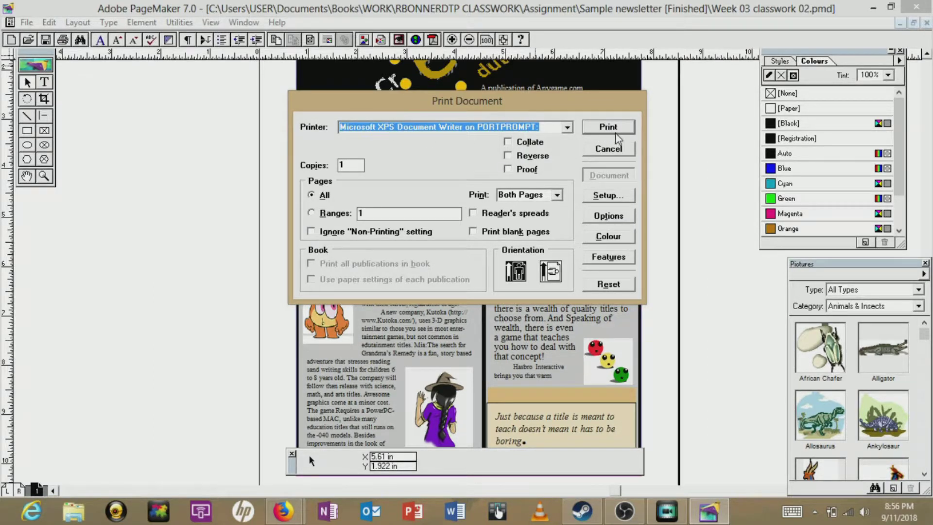
left_click(613, 131)
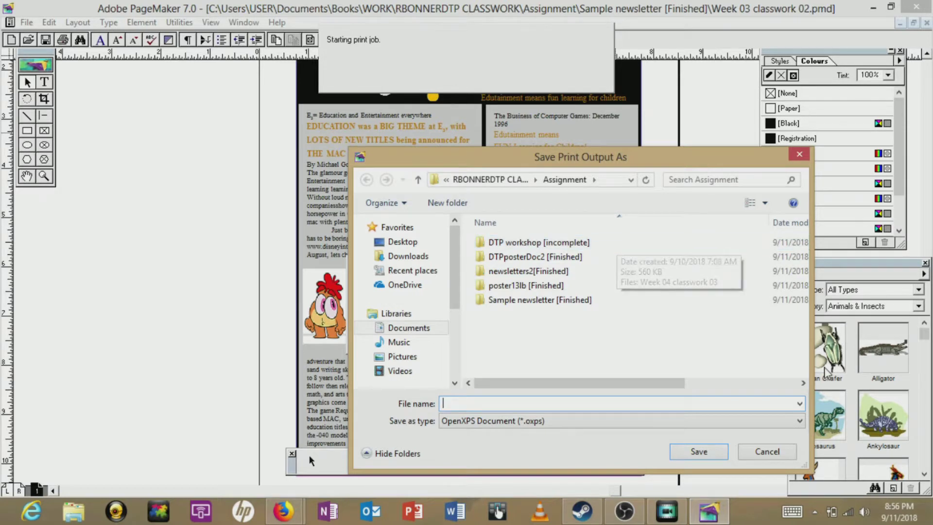
left_click(405, 242)
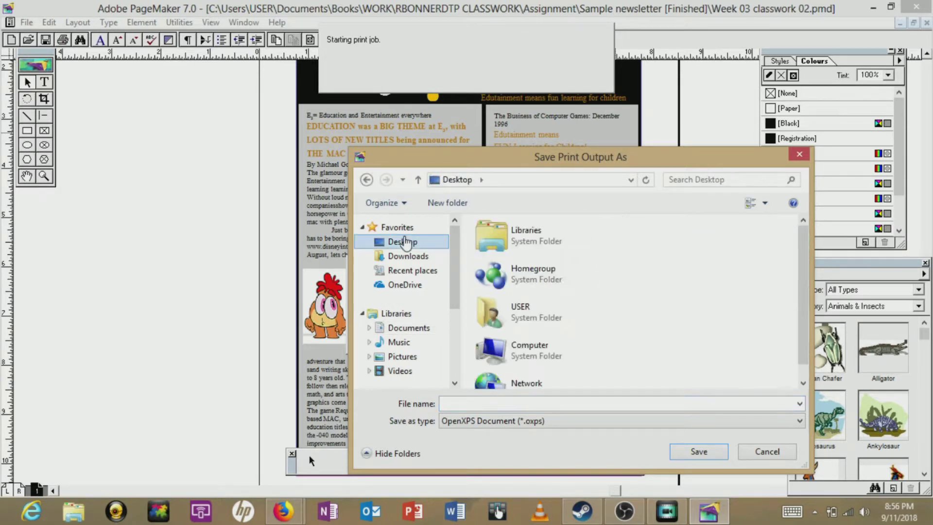
left_click(576, 404)
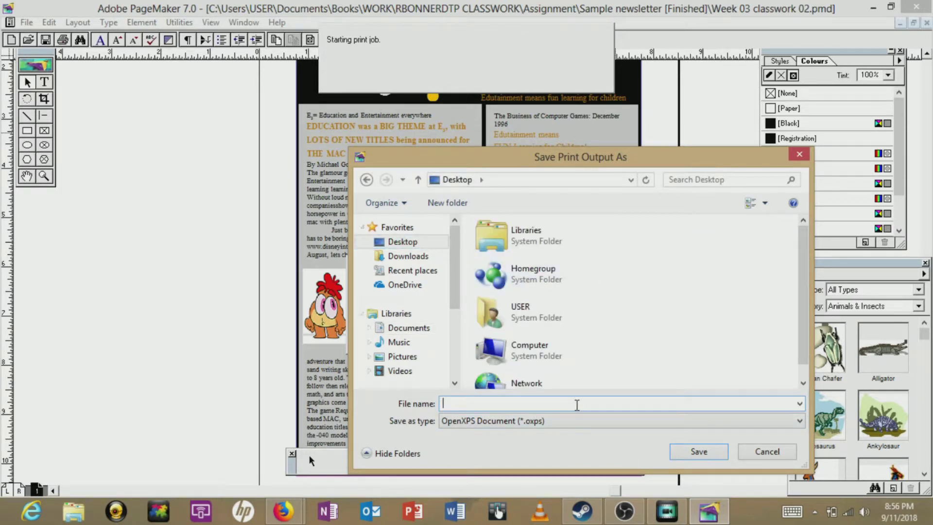
type("file")
left_click(699, 452)
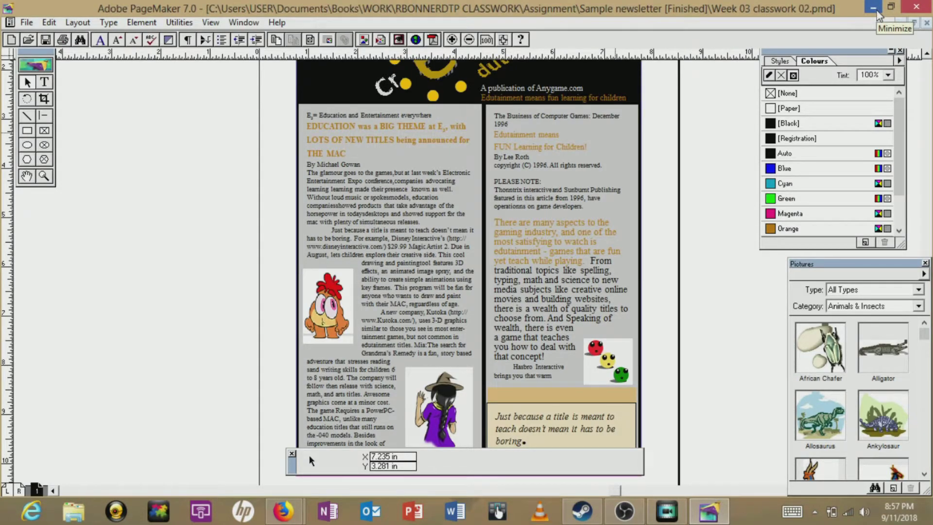
Minimize PageMaker, Firefox and PowerDirector to reach the Desktop
left_click(873, 8)
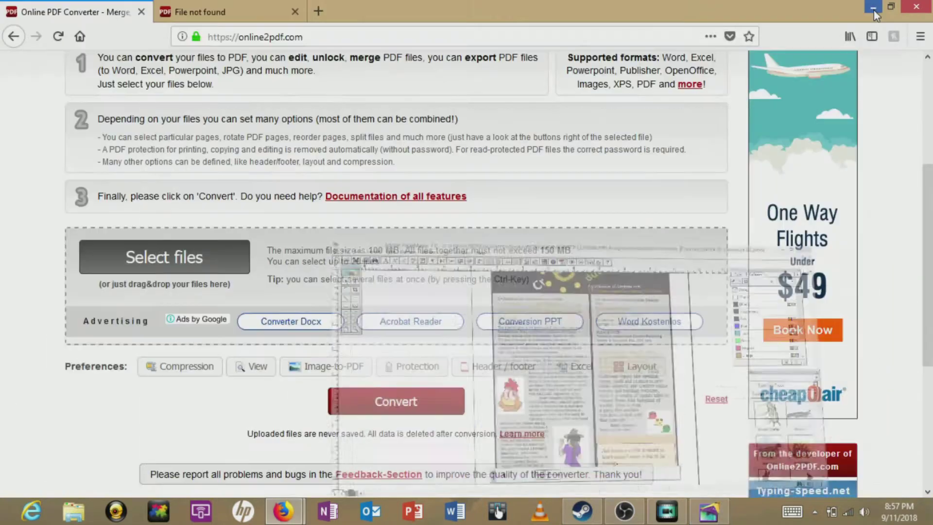
left_click(870, 3)
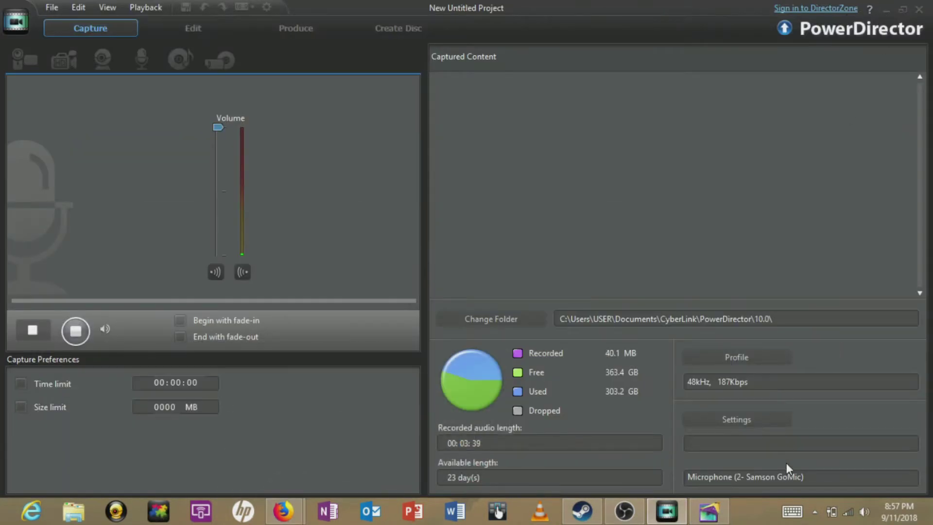
left_click(886, 9)
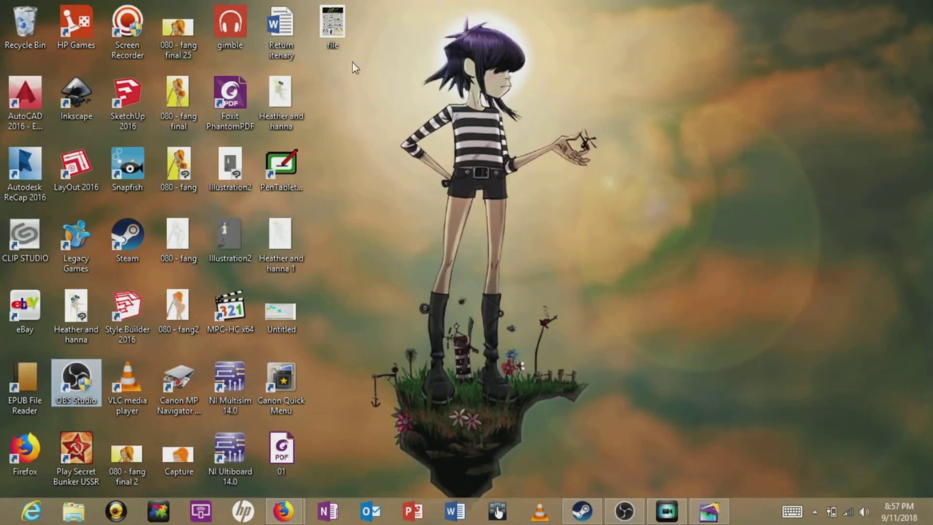
left_click(338, 22)
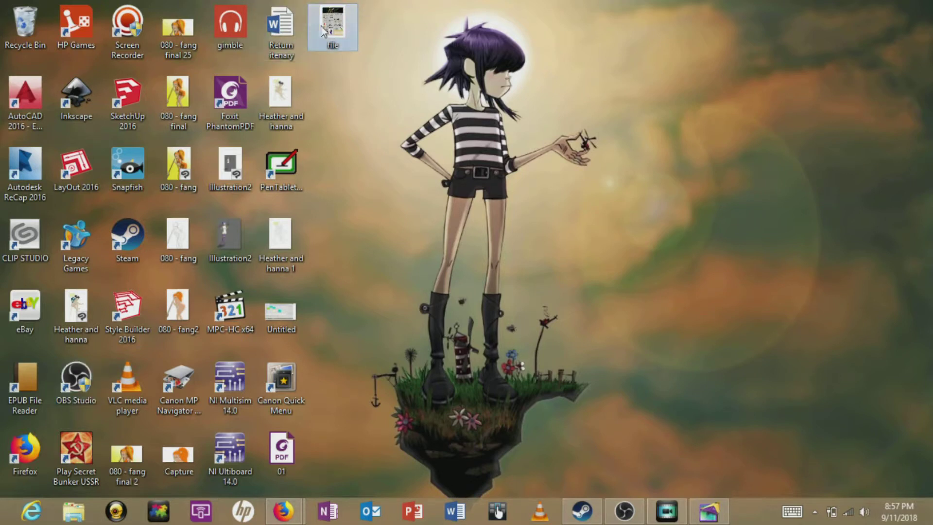
Bring the Online PDF Converter page back from the taskbar and open its file upload dialog
mouse_move(287, 508)
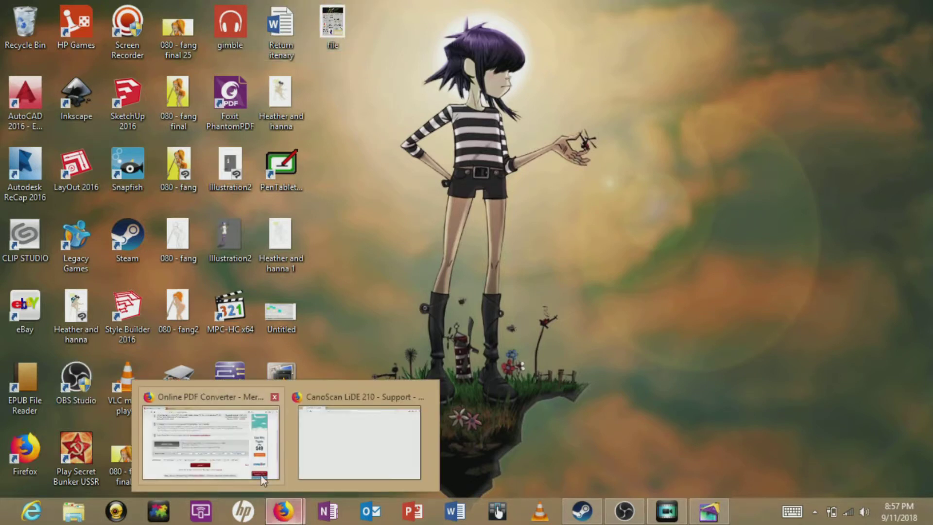
left_click(229, 448)
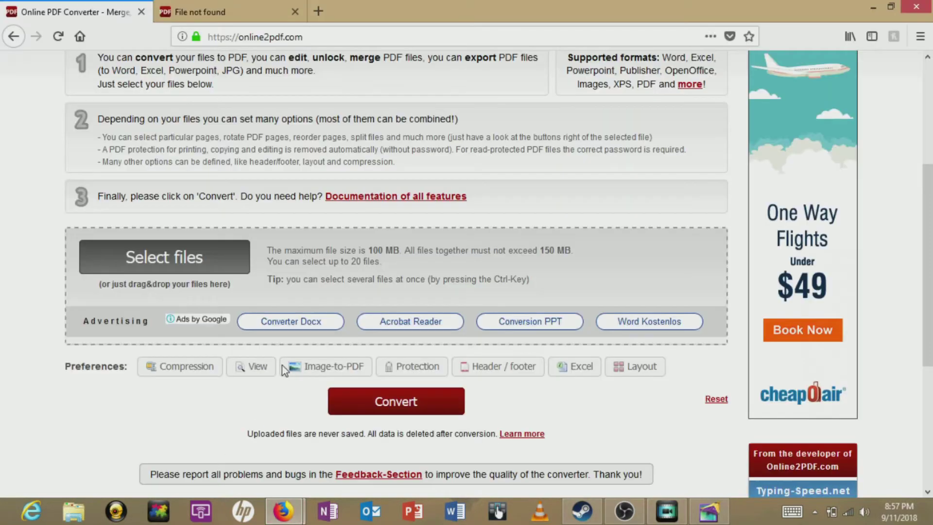
left_click(223, 253)
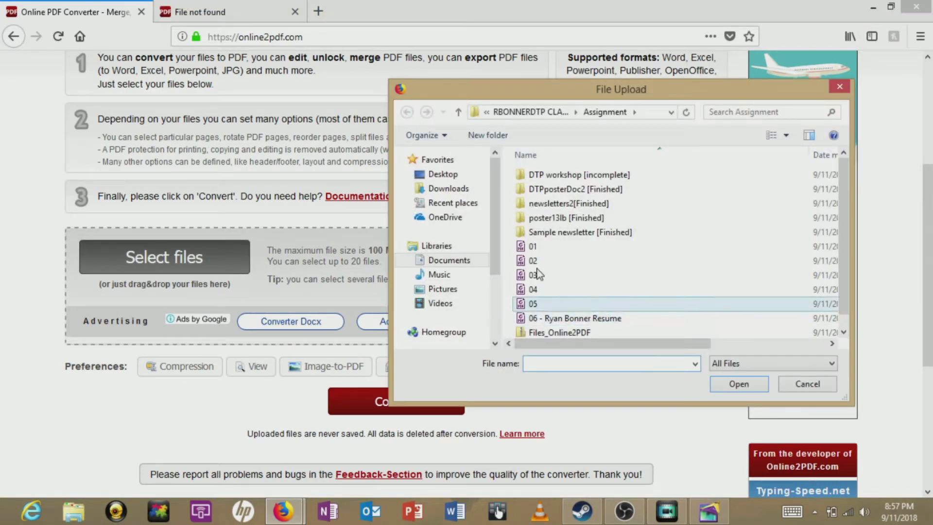
Upload file.oxps from the Desktop to Online2PDF
left_click(434, 175)
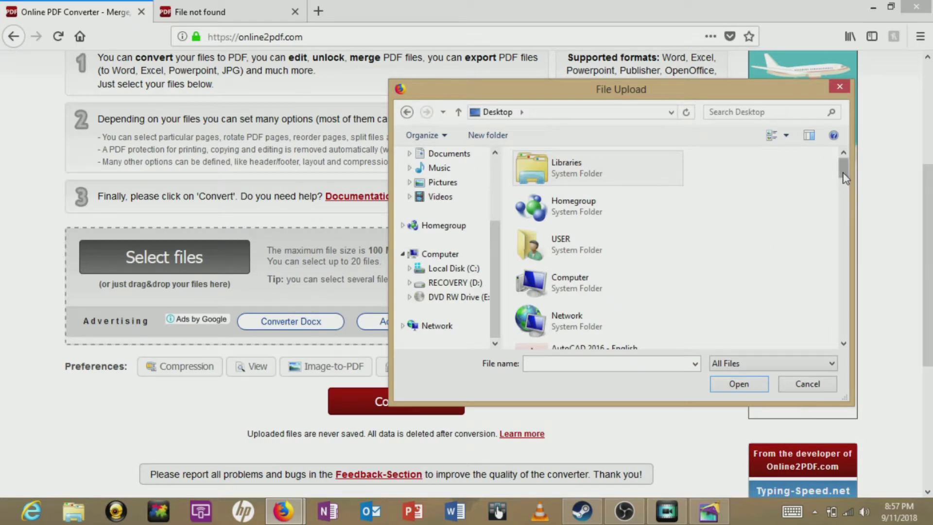
mouse_move(844, 173)
left_mouse_down()
mouse_move(872, 332)
mouse_move(869, 302)
mouse_move(653, 282)
left_mouse_up()
key("f")
left_click(751, 384)
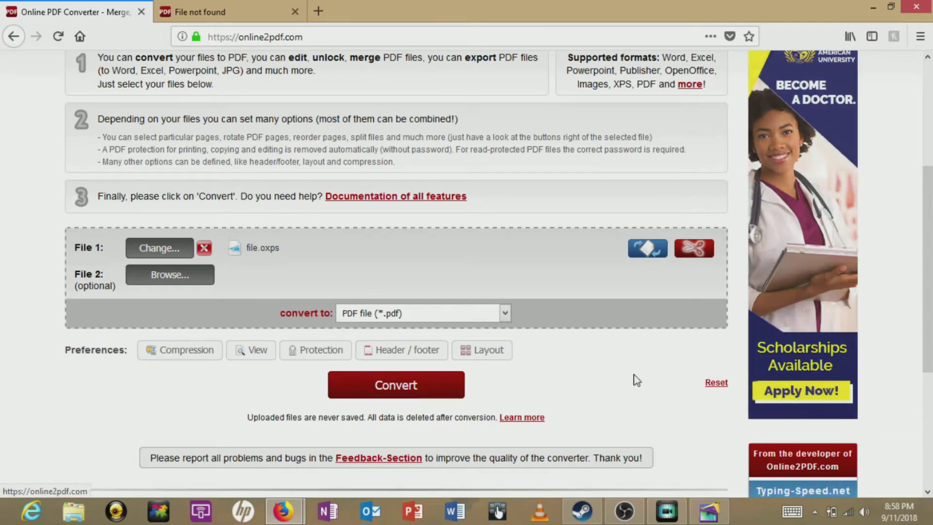
Keep 'PDF file (*.pdf)' as the output format and start the conversion
left_click(401, 319)
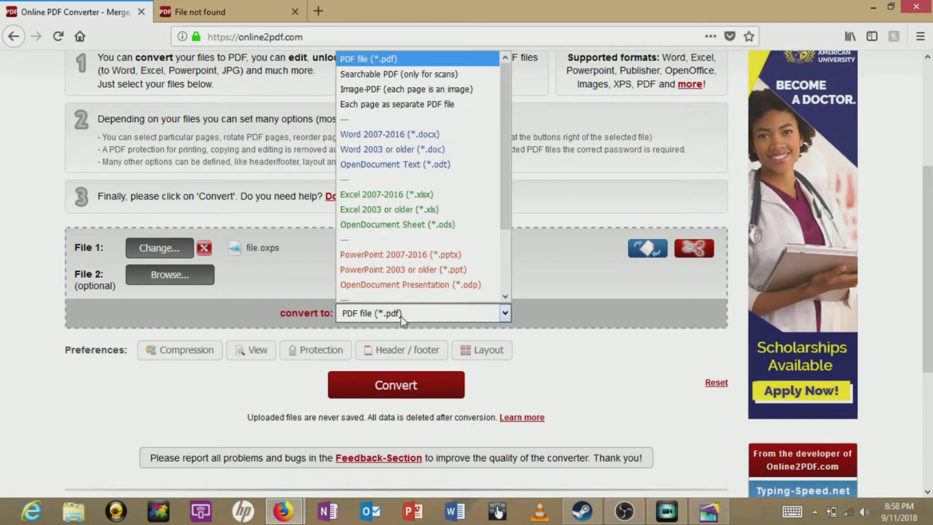
left_click(487, 316)
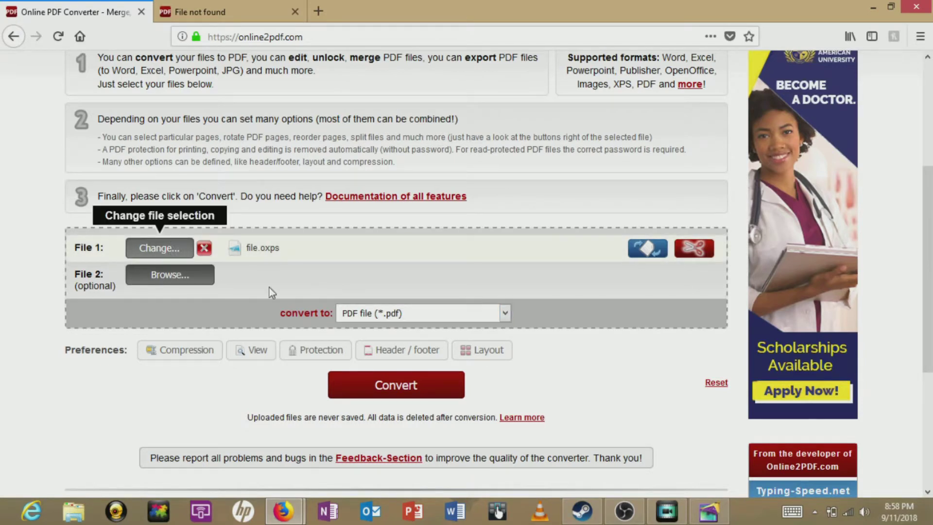
left_click(409, 391)
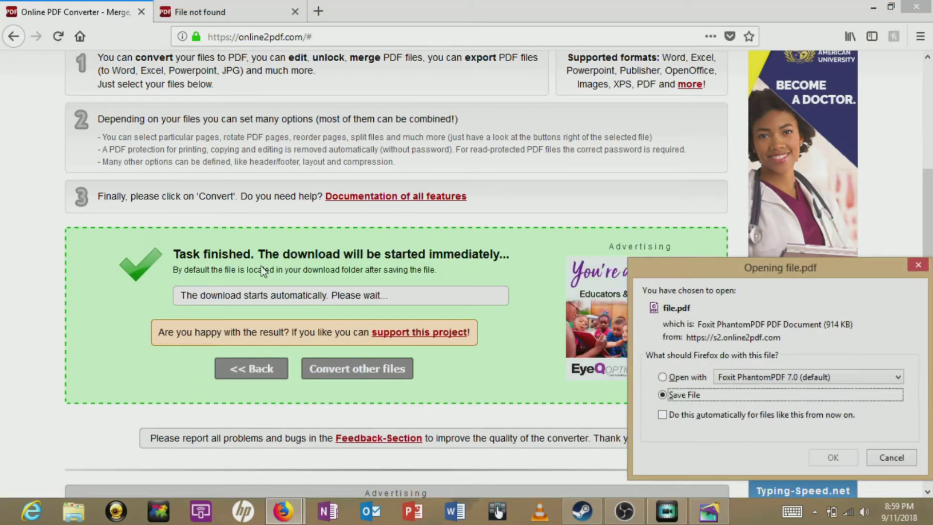
Save the 914 KB file.pdf and open it from Firefox's Downloads list
left_click(832, 458)
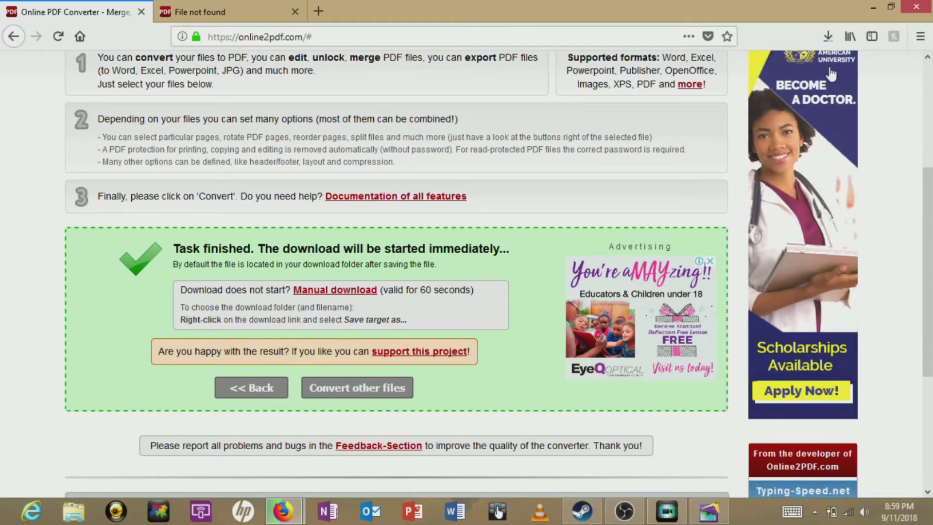
left_click(828, 37)
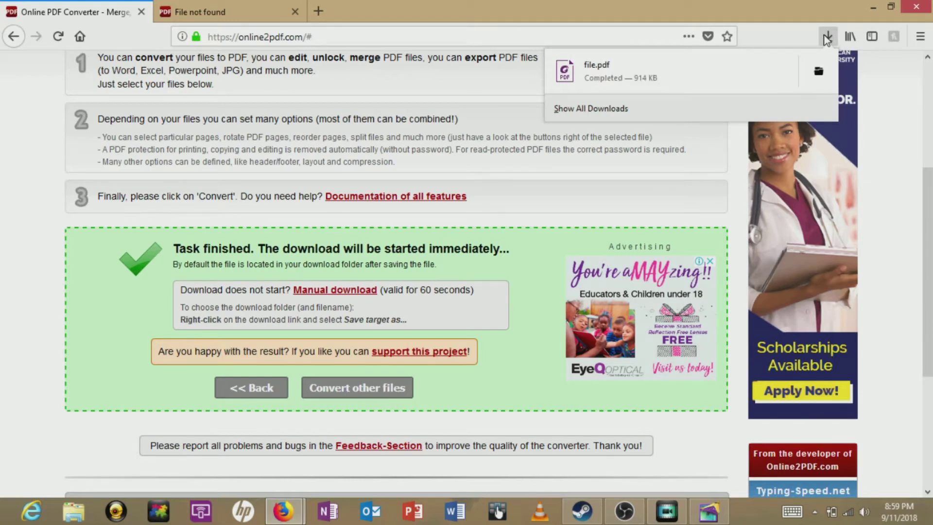
left_click(644, 73)
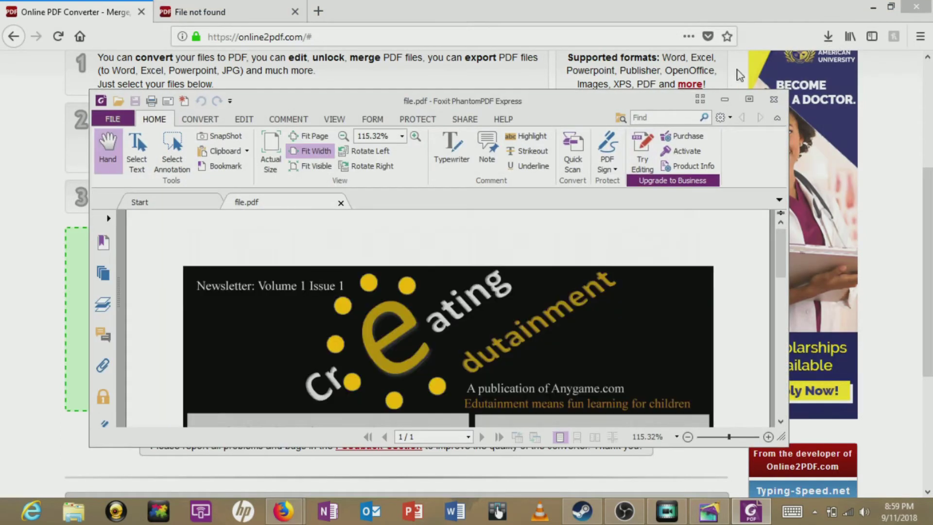
Maximize Foxit PhantomPDF and scroll through the converted newsletter page to check it
left_click(749, 99)
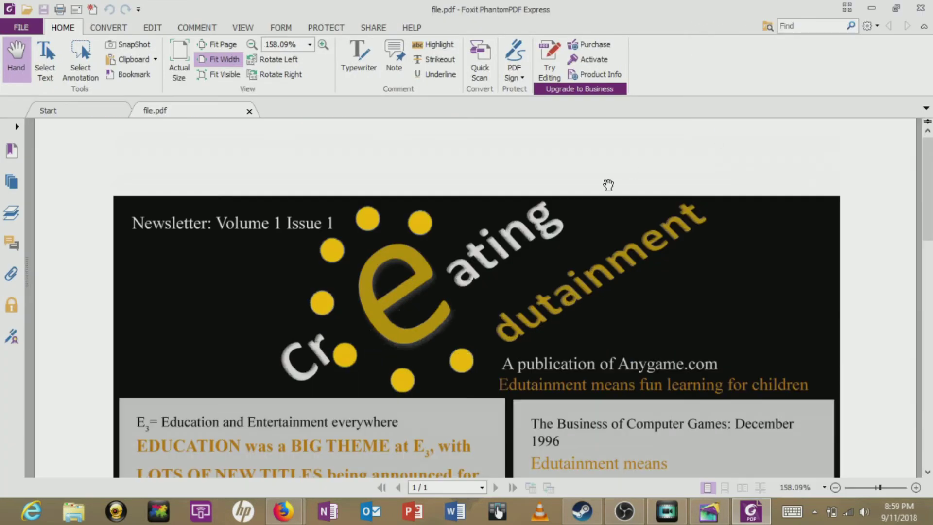
scroll(609, 184, "down", 15)
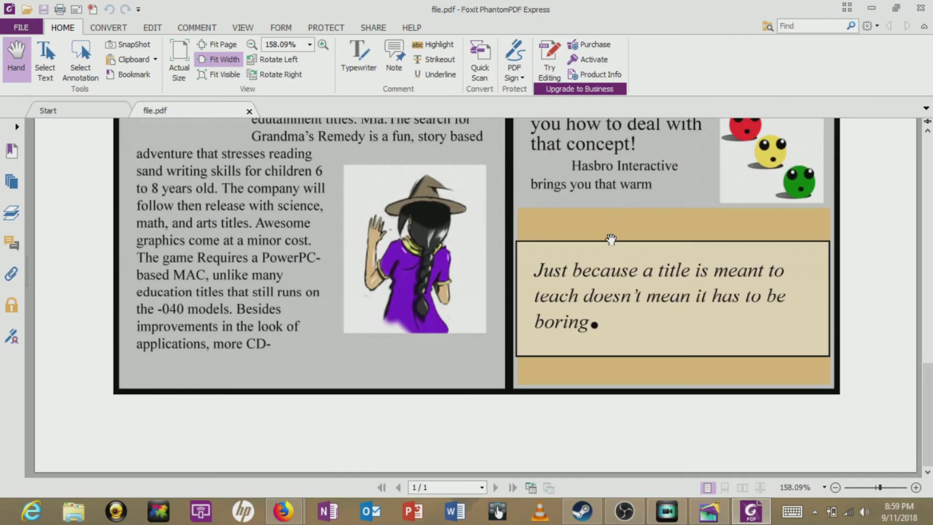
scroll(612, 239, "up", 15)
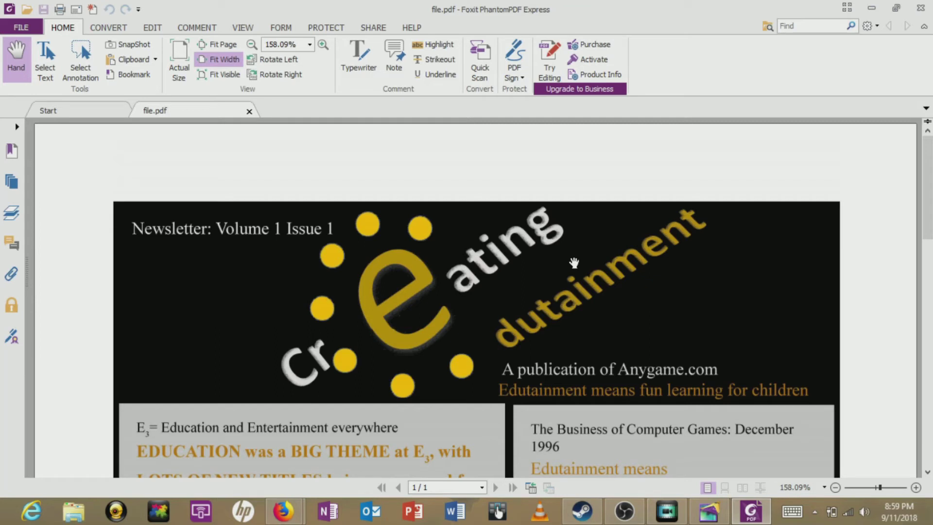
scroll(574, 263, "down", 10)
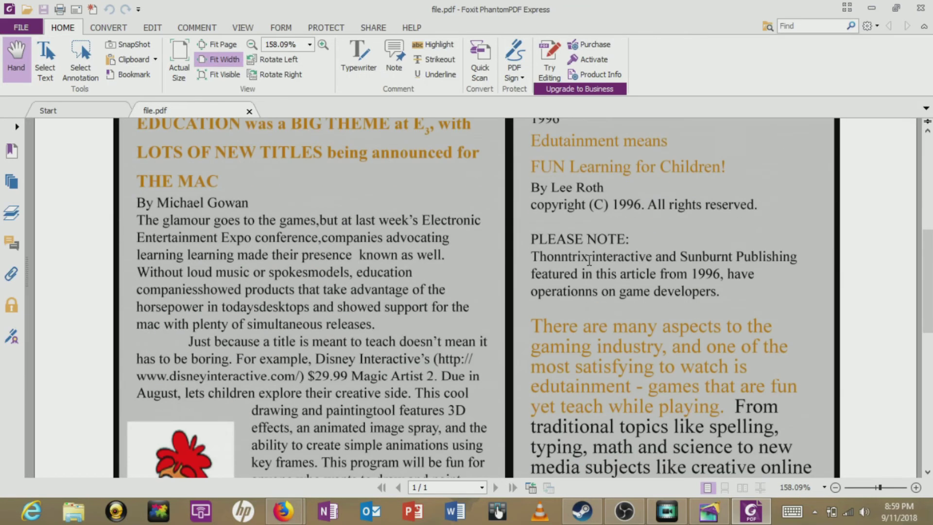
scroll(588, 263, "down", 5)
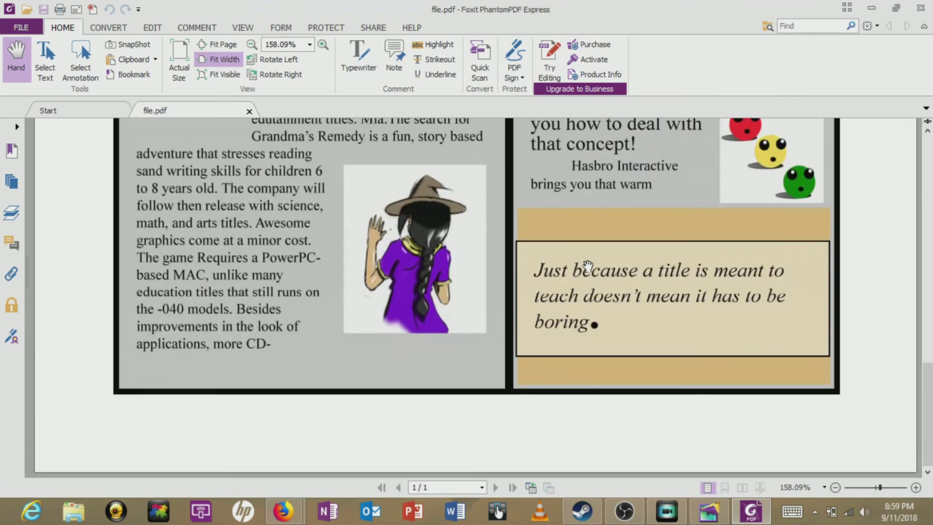
scroll(587, 265, "up", 3)
scroll(588, 265, "up", 3)
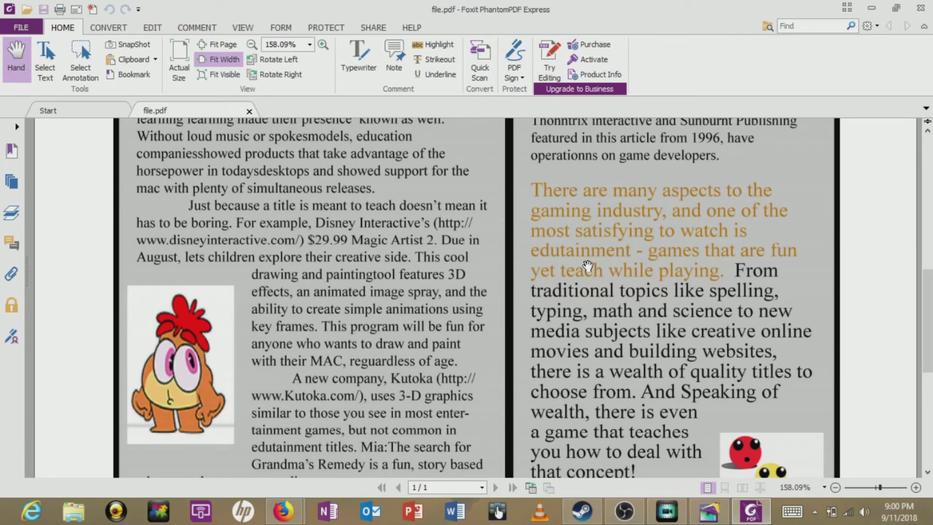